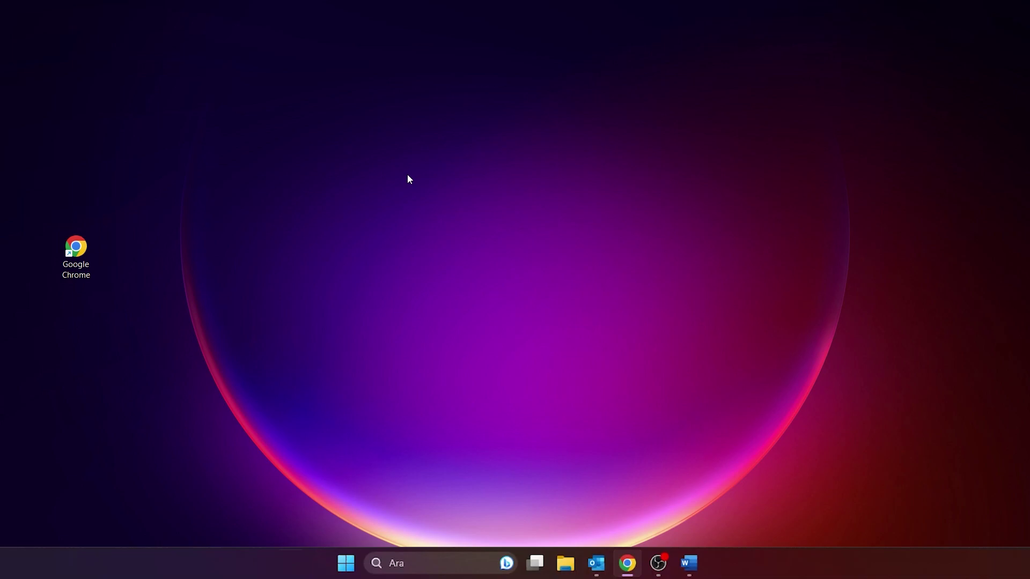
- Launch Chrome and load 192.168.1.242 to reach the blue'Log sign-in page
{"action": "double_click", "coordinate": [75, 250]}
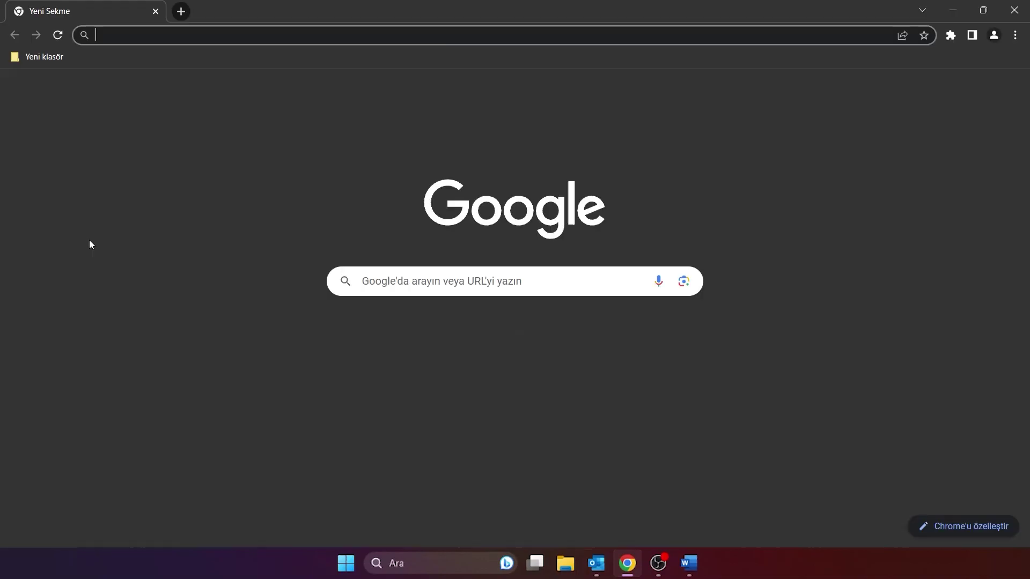
{"action": "left_click", "coordinate": [125, 37]}
{"action": "type", "text": "192.168."}
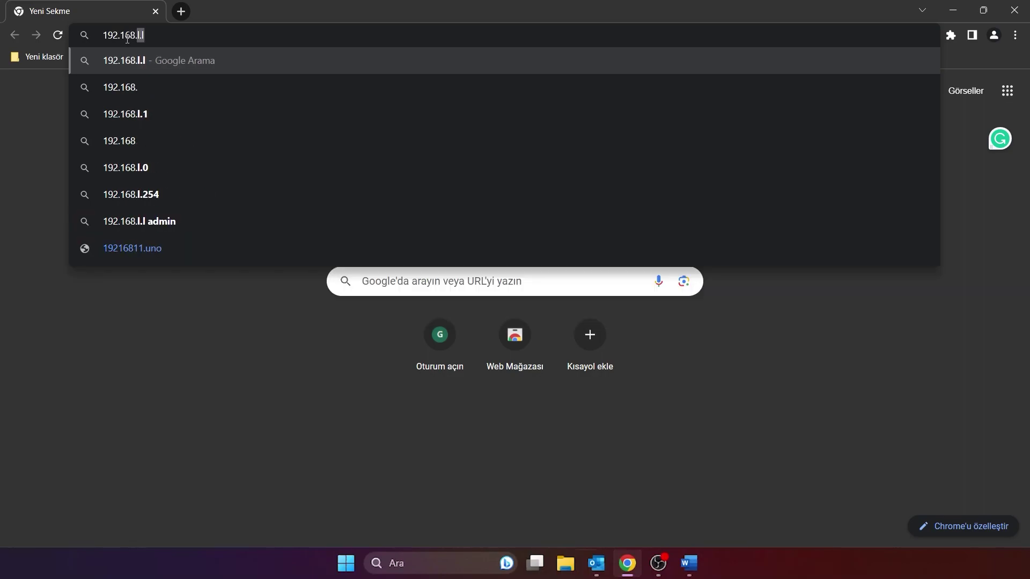
{"action": "type", "text": "1.242"}
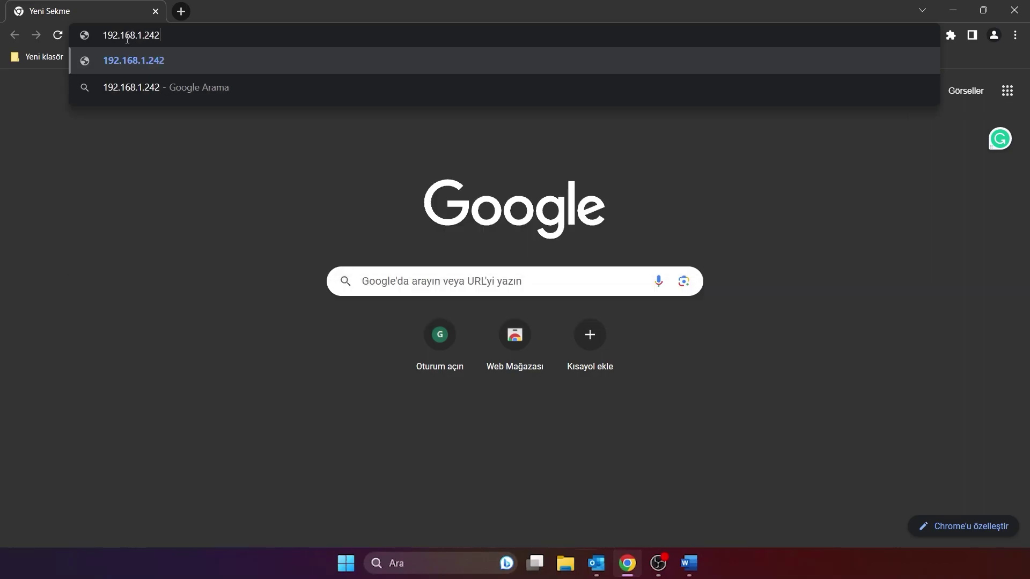
{"action": "key", "text": "Return"}
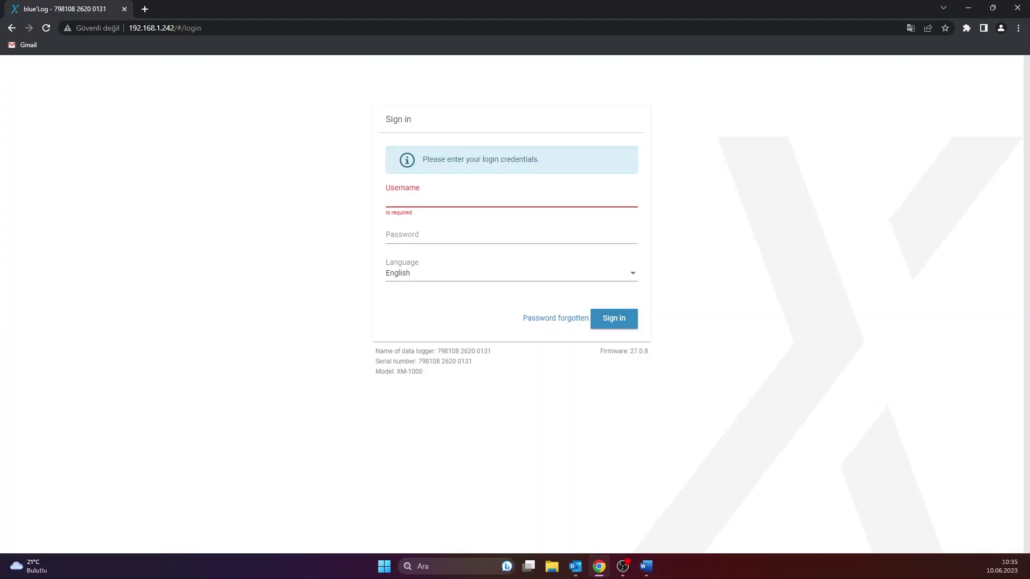
- Sign in with the logger's username and password, then view the DEVICES overview
{"action": "type", "text": "SevenSensor"}
{"action": "key", "text": "Tab"}
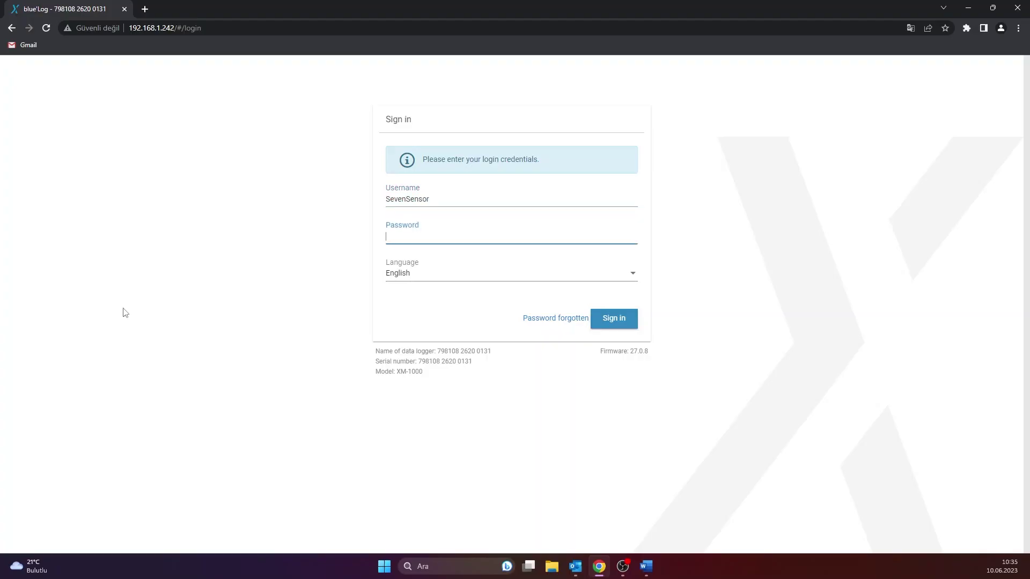
{"action": "type", "text": "••••••••••••"}
{"action": "left_click", "coordinate": [625, 317]}
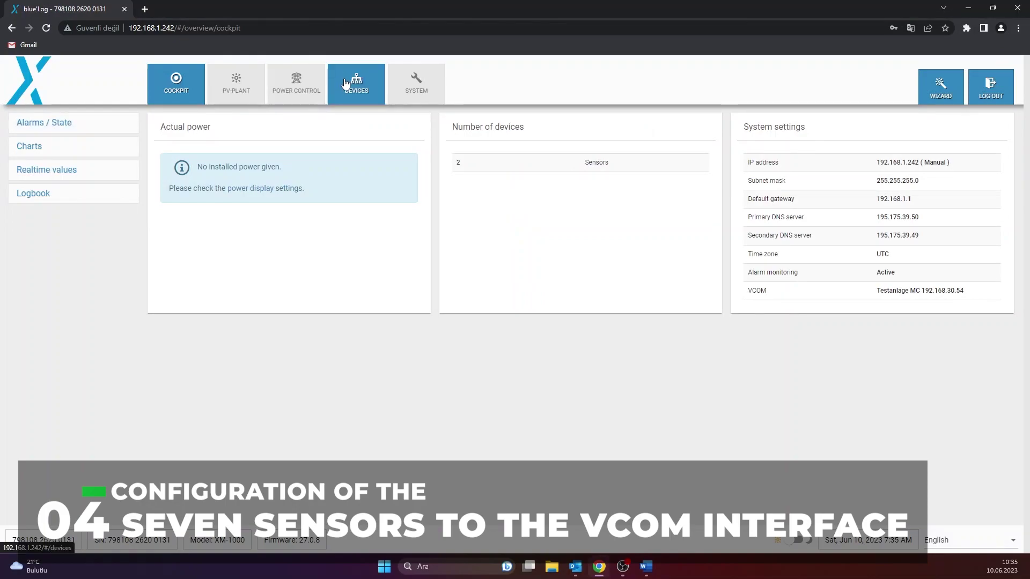
{"action": "left_click", "coordinate": [345, 86]}
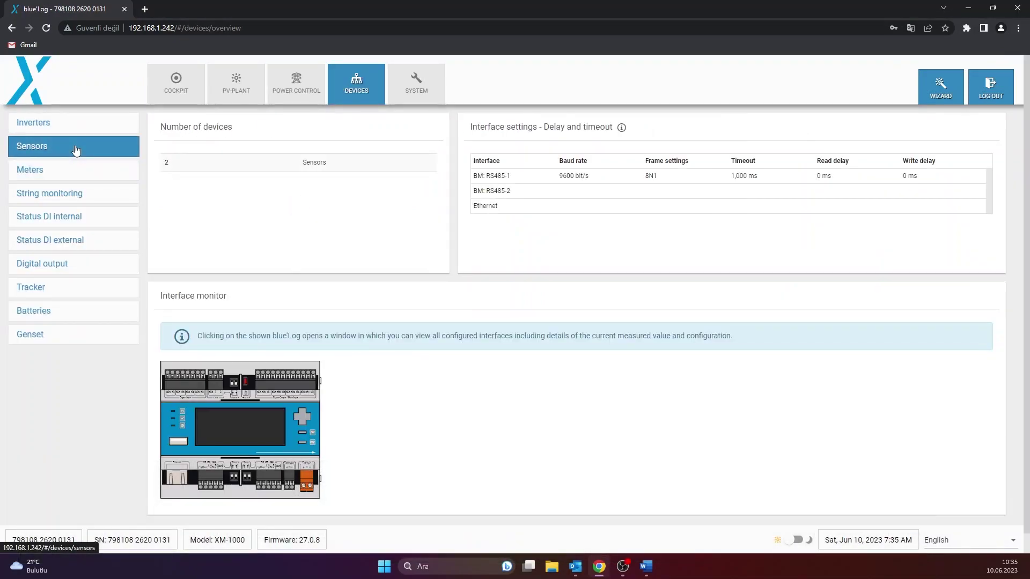
- Set up a SEVEN Sensor Solutions sensor on interface BM: RS485-2 and start the bus scan
{"action": "left_click", "coordinate": [76, 150]}
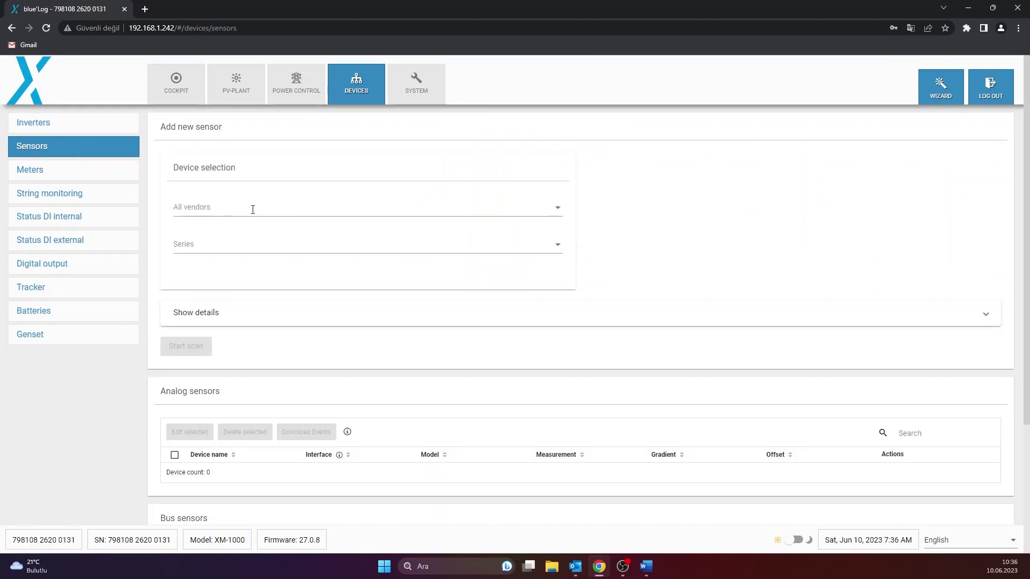
{"action": "left_click", "coordinate": [253, 211]}
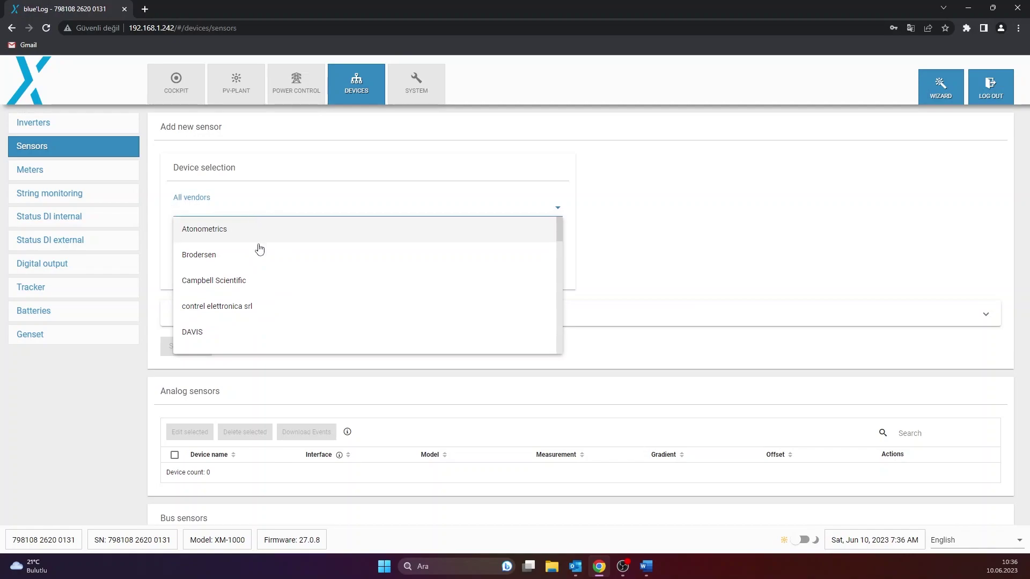
{"action": "scroll", "coordinate": [268, 257], "scroll_direction": "down", "scroll_amount": 5}
{"action": "left_click", "coordinate": [274, 231]}
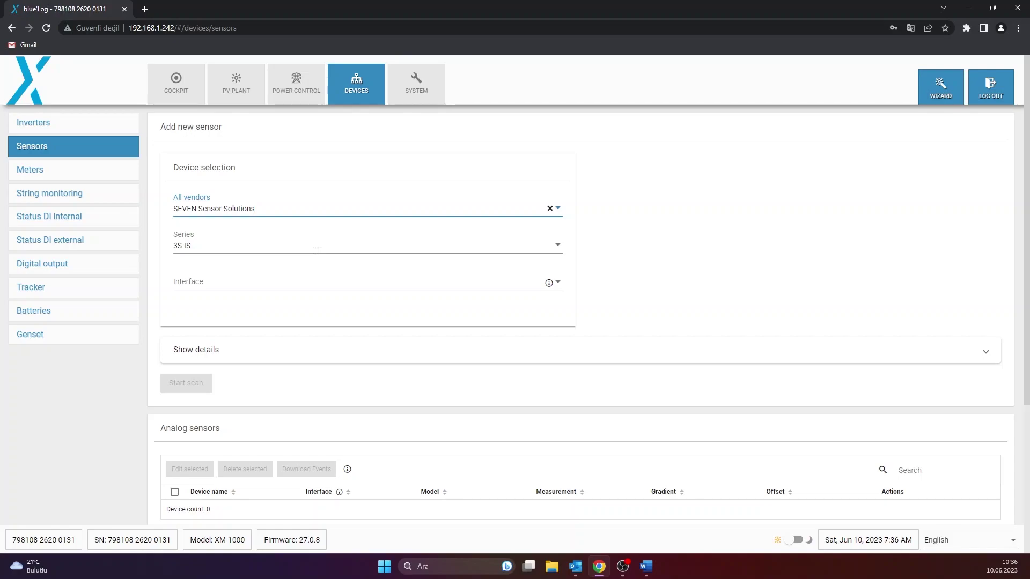
{"action": "left_click", "coordinate": [313, 280]}
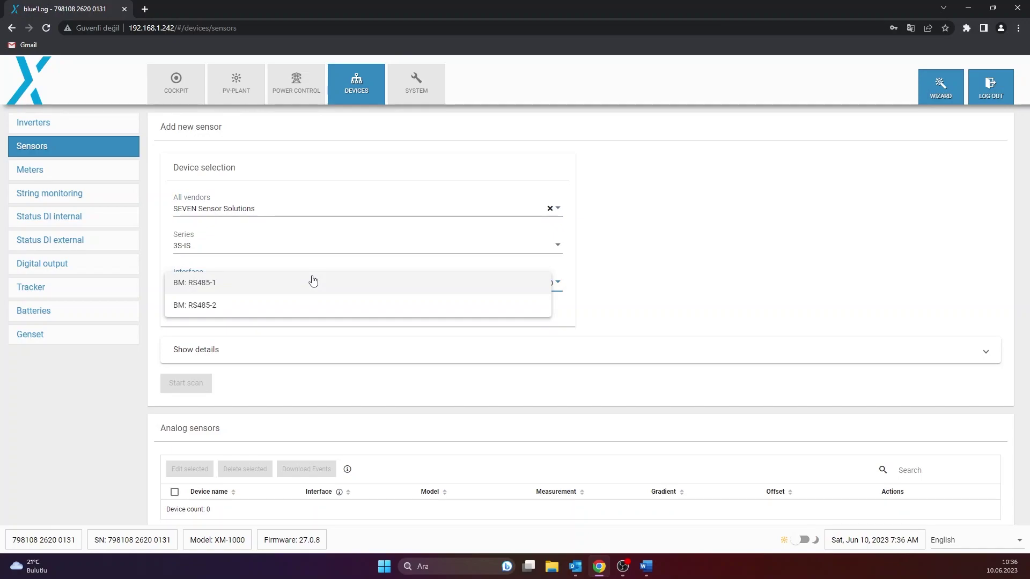
{"action": "left_click", "coordinate": [341, 304]}
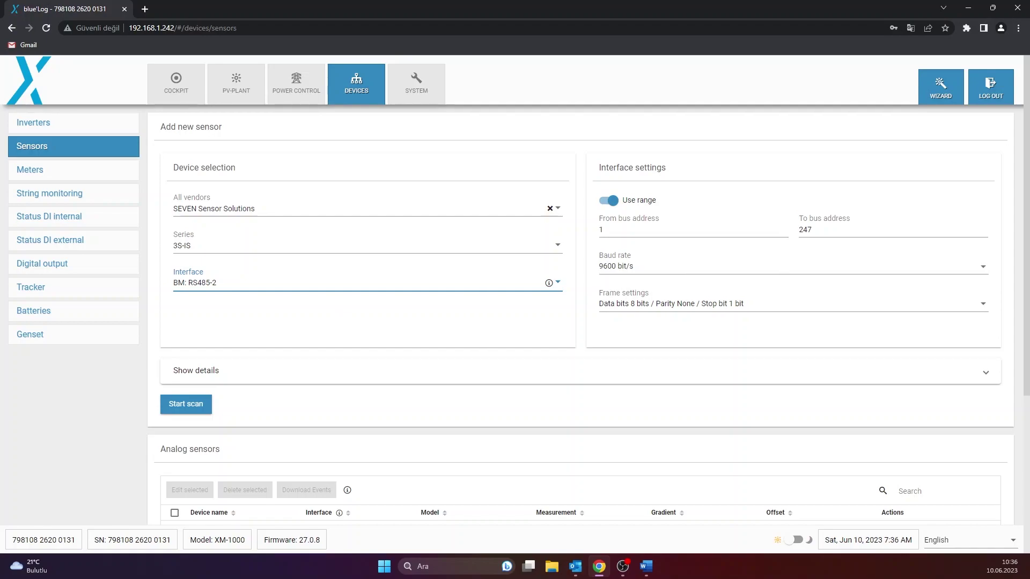
{"action": "left_click", "coordinate": [201, 407]}
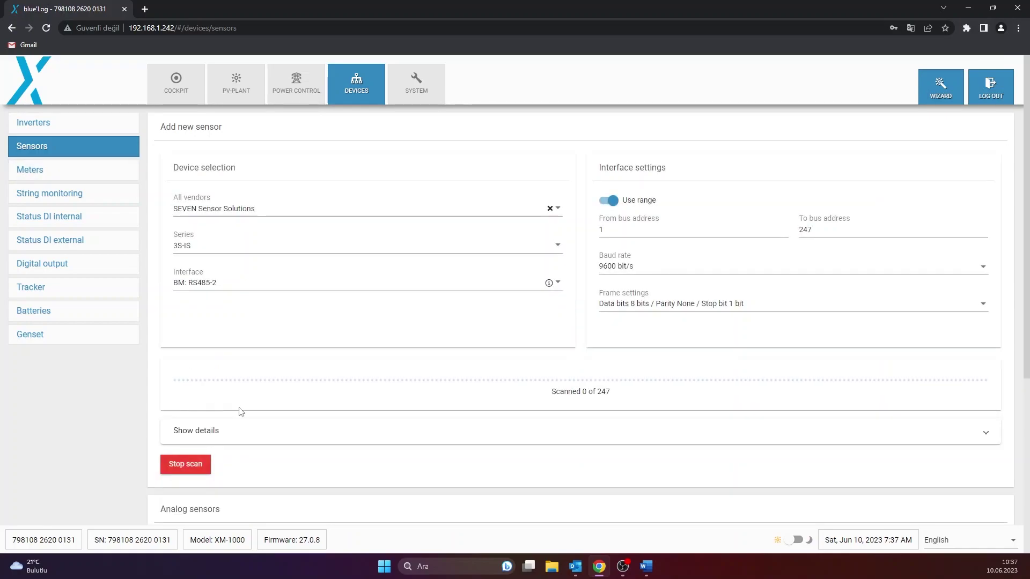
- Confirm the scan found the 3S-IS sensor at address 1-3, then go to the Cockpit
{"action": "scroll", "coordinate": [227, 445], "scroll_direction": "down", "scroll_amount": 5}
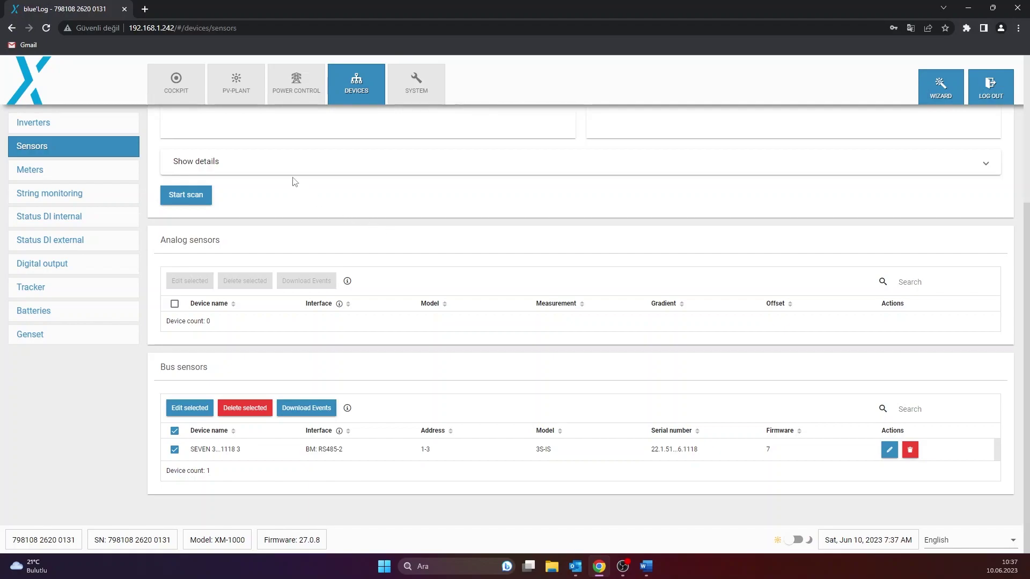
{"action": "left_click", "coordinate": [183, 80]}
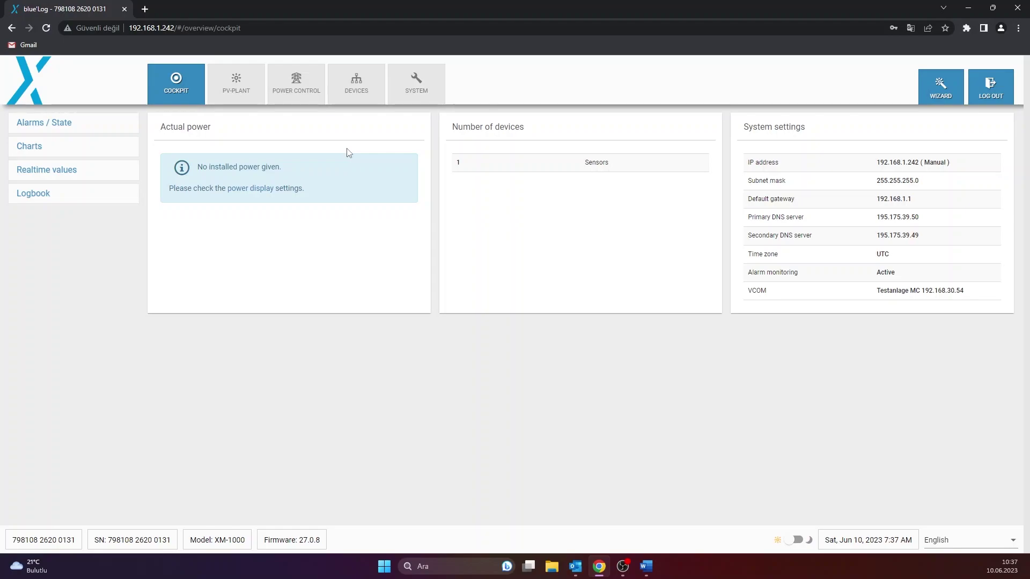
- In Realtime values, select the SEVEN 3S-IS sensor with Irradiance 4, humidity and temperature
{"action": "left_click", "coordinate": [110, 177]}
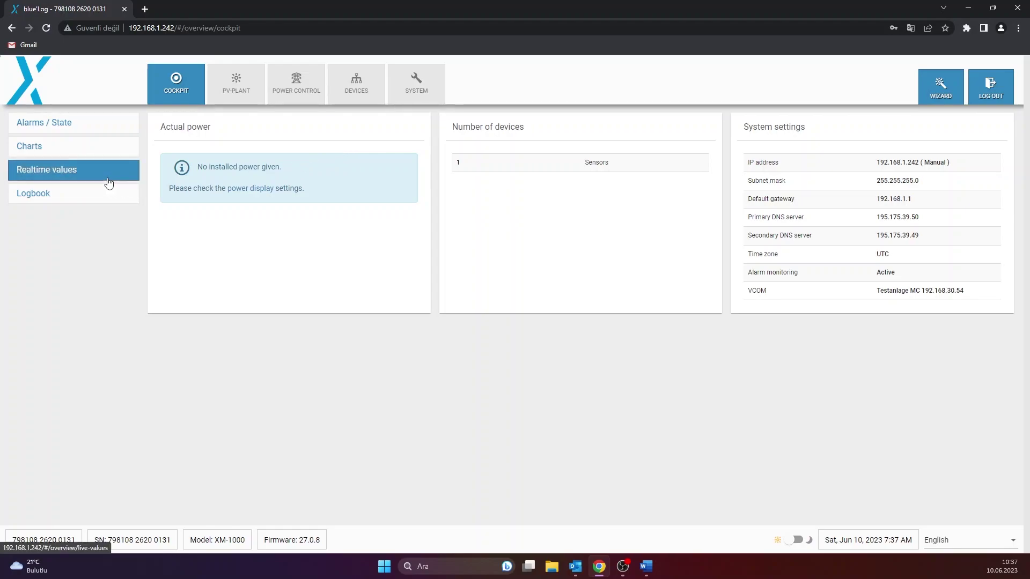
{"action": "left_click", "coordinate": [169, 227]}
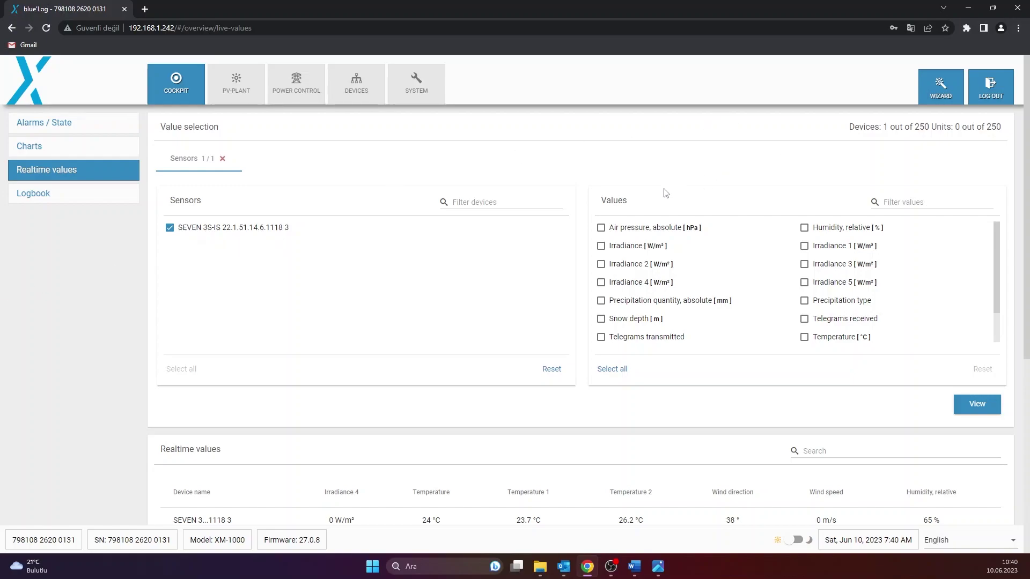
{"action": "left_click", "coordinate": [600, 283]}
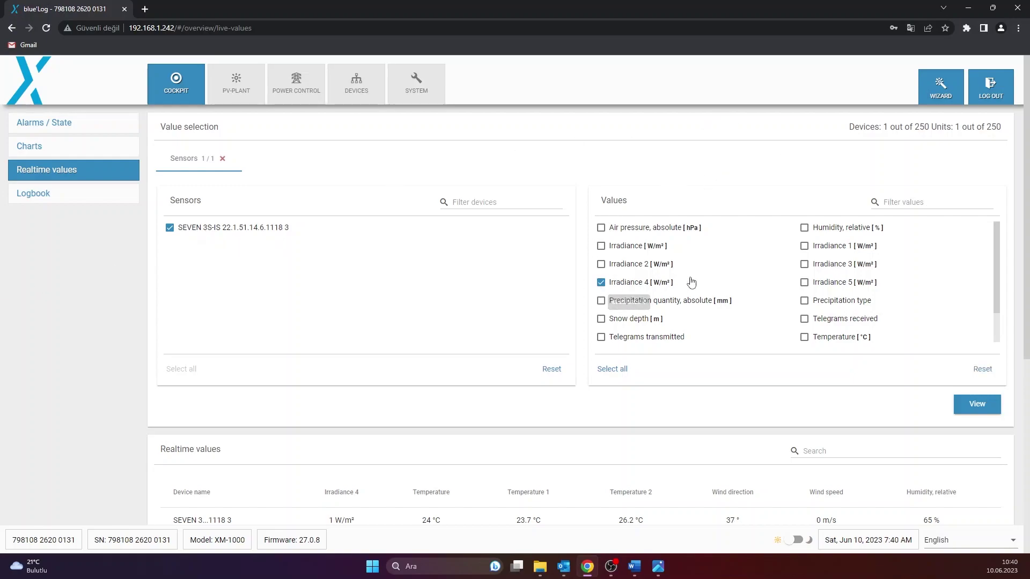
{"action": "left_click", "coordinate": [804, 228]}
{"action": "left_click", "coordinate": [804, 337]}
{"action": "scroll", "coordinate": [794, 322], "scroll_direction": "down", "scroll_amount": 1}
- Add Temperature 1, Temperature 2, wind direction and wind speed, and view the live readings
{"action": "left_click", "coordinate": [601, 317]}
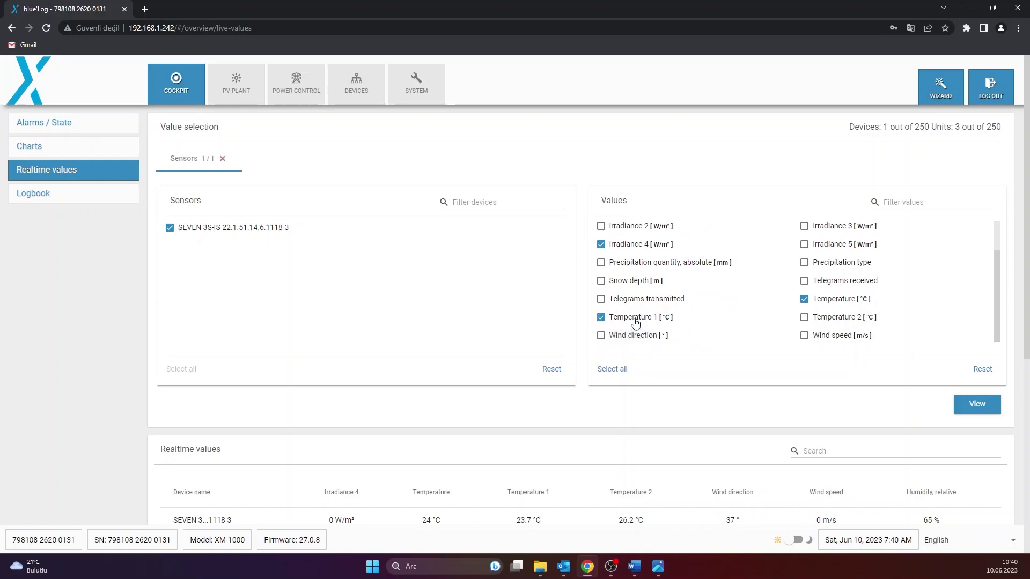
{"action": "left_click", "coordinate": [806, 318]}
{"action": "left_click", "coordinate": [601, 335]}
{"action": "left_click", "coordinate": [804, 336]}
{"action": "left_click", "coordinate": [967, 409]}
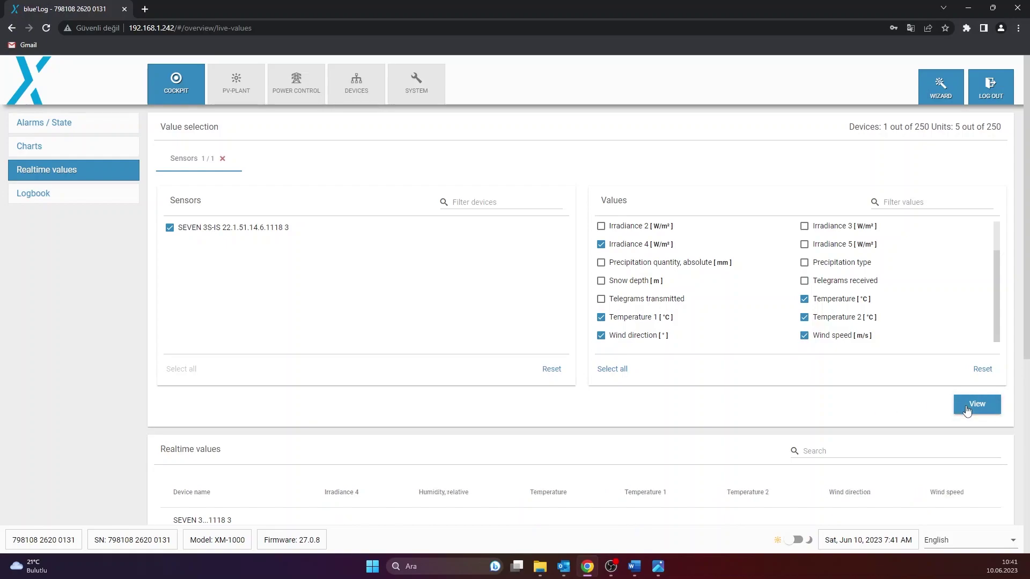
{"action": "scroll", "coordinate": [901, 429], "scroll_direction": "down", "scroll_amount": 2}
{"action": "scroll", "coordinate": [899, 430], "scroll_direction": "down", "scroll_amount": 1}
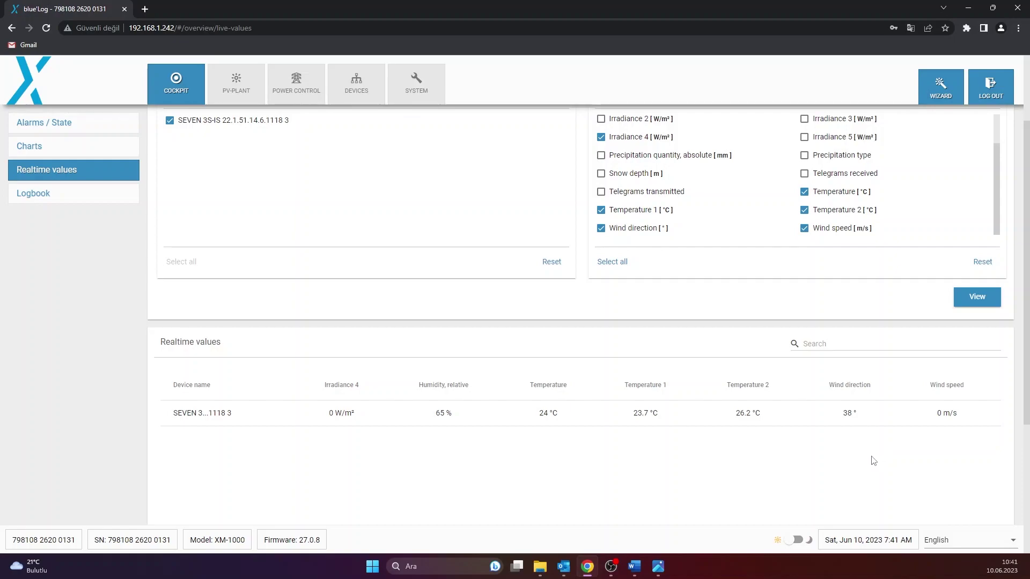
{"action": "scroll", "coordinate": [871, 462], "scroll_direction": "up", "scroll_amount": 3}
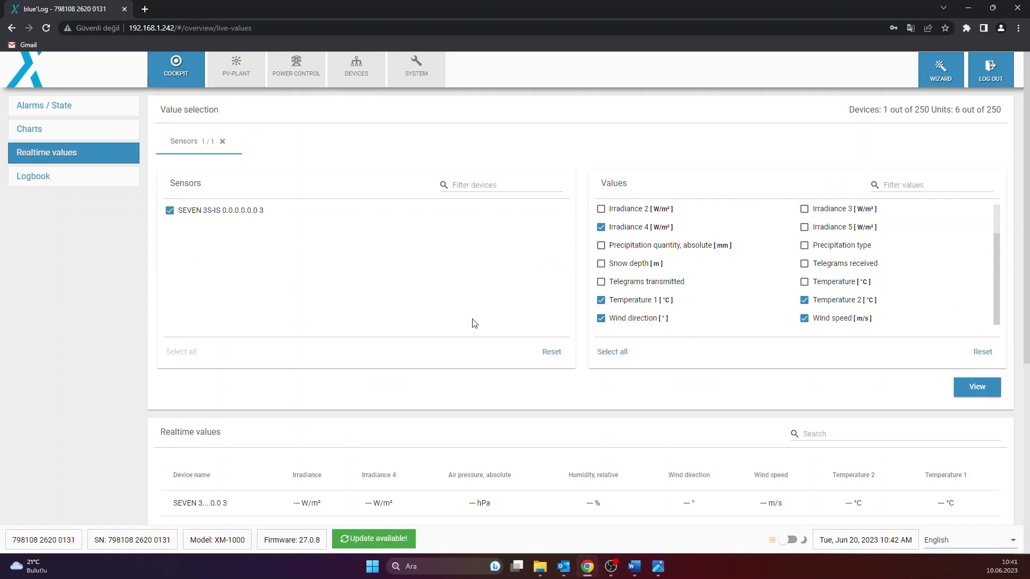
- On the Charts page, chart the SEVEN 3S-IS sensor's values, including absolute air pressure, for 20 June 2023
{"action": "left_click", "coordinate": [28, 129]}
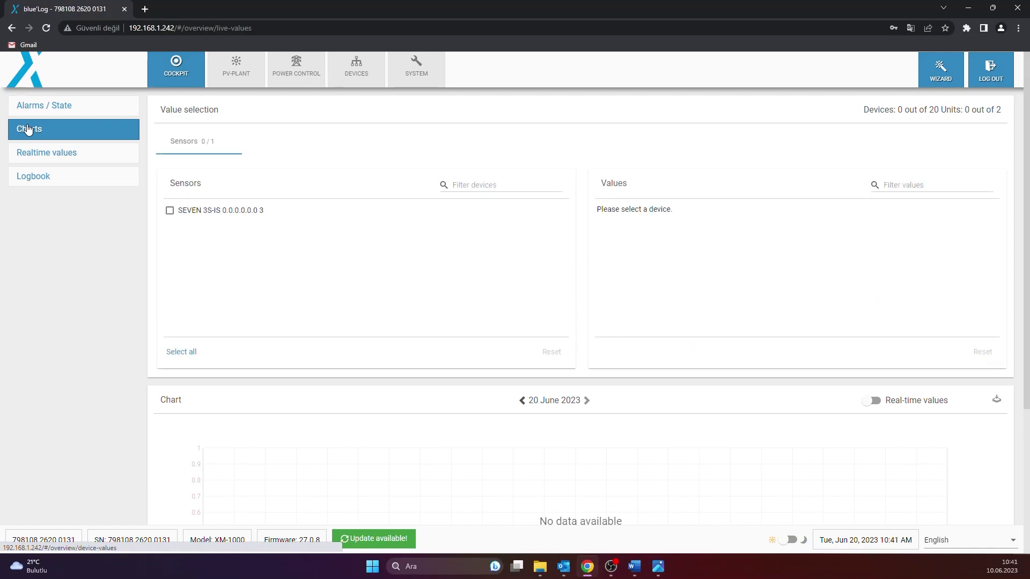
{"action": "left_click", "coordinate": [182, 213]}
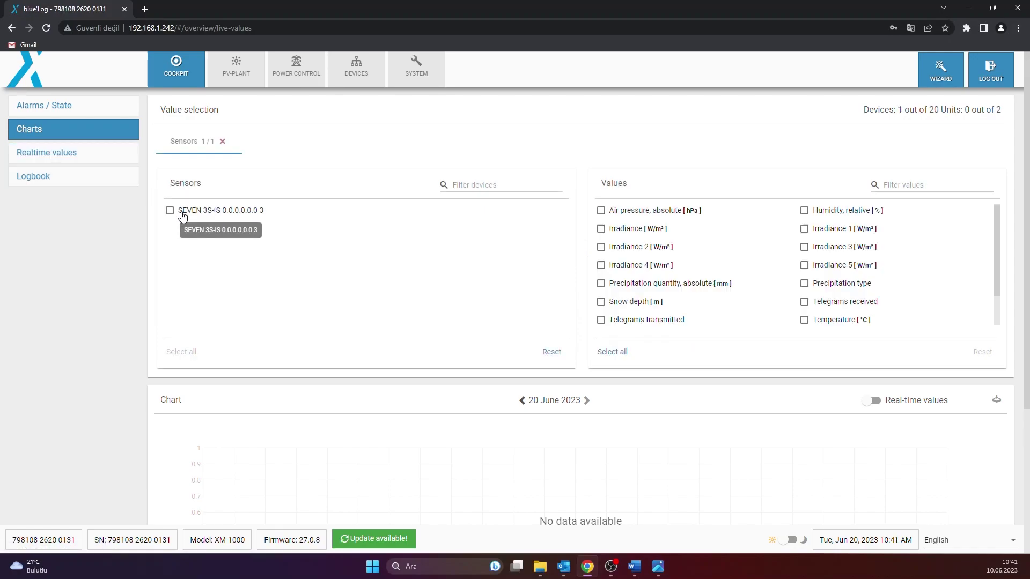
{"action": "scroll", "coordinate": [444, 295], "scroll_direction": "down", "scroll_amount": 3}
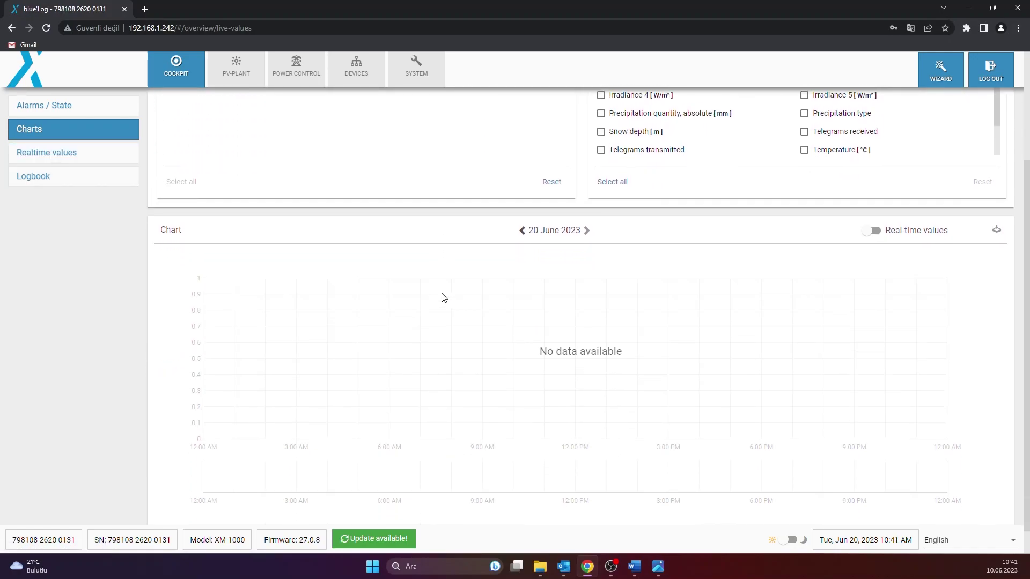
{"action": "scroll", "coordinate": [593, 271], "scroll_direction": "up", "scroll_amount": 2}
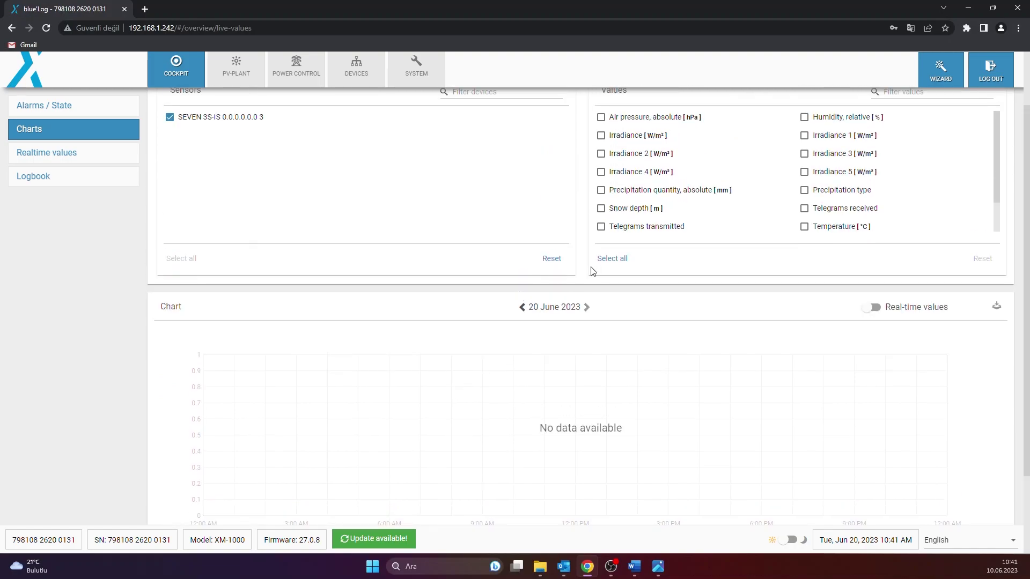
{"action": "scroll", "coordinate": [593, 271], "scroll_direction": "up", "scroll_amount": 2}
{"action": "left_click", "coordinate": [625, 212]}
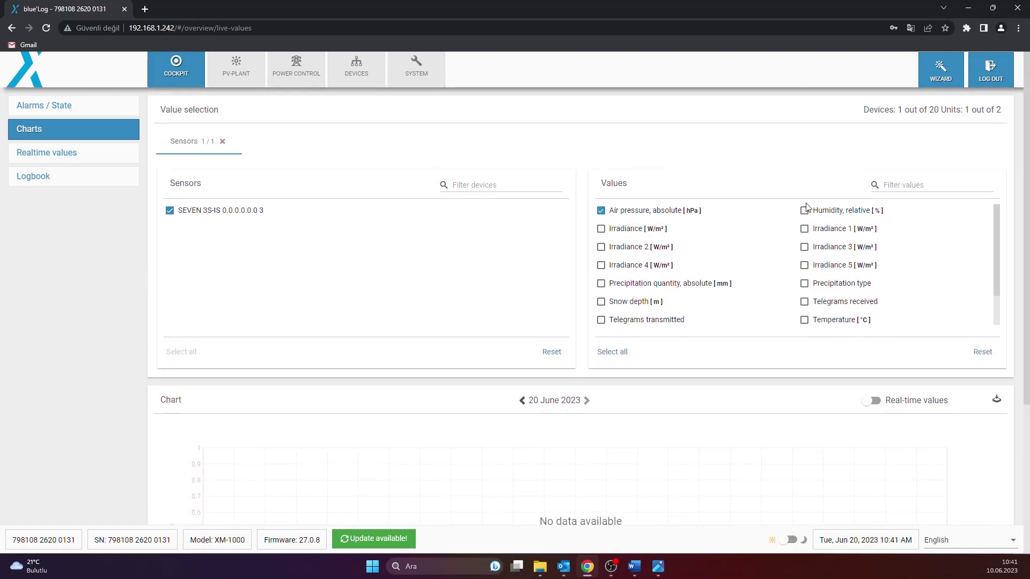
{"action": "scroll", "coordinate": [806, 208], "scroll_direction": "down", "scroll_amount": 5}
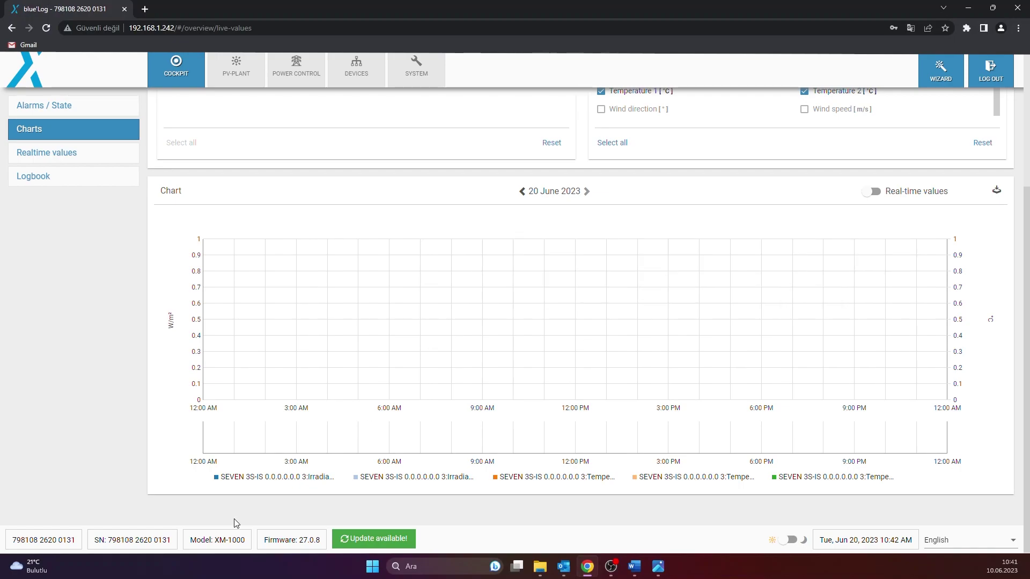